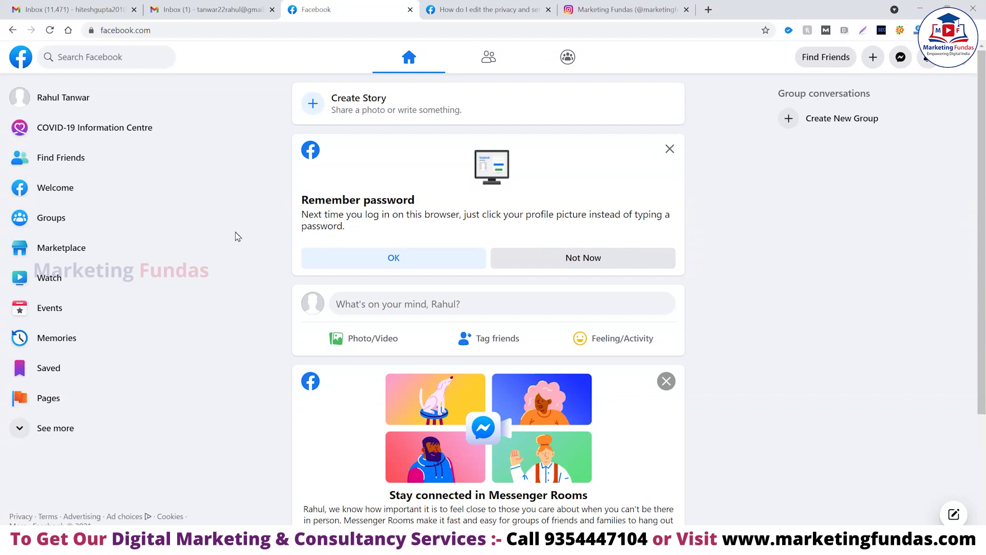
Accept remembering the login password on this browser and open the account's main settings page.
{"action": "left_click", "coordinate": [394, 258]}
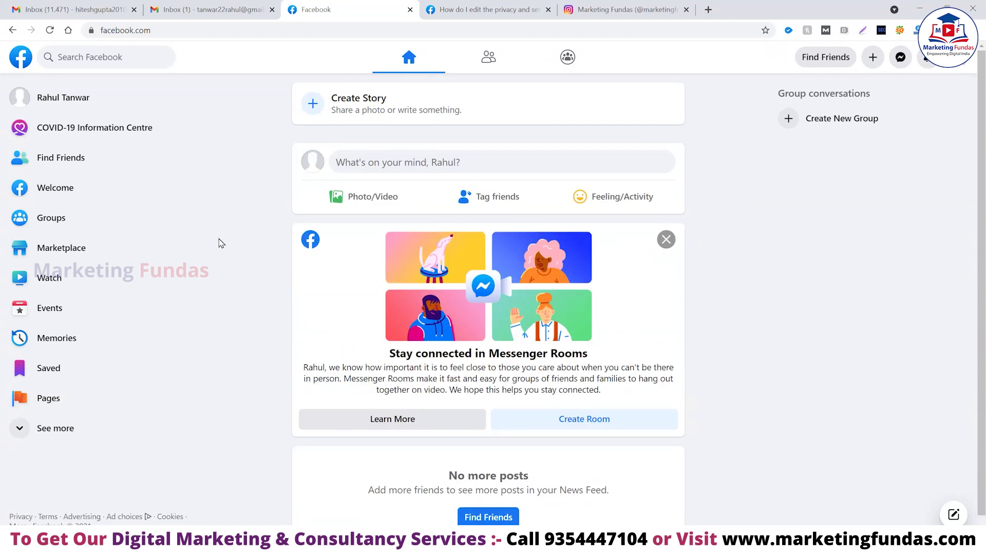
{"action": "left_click", "coordinate": [963, 62]}
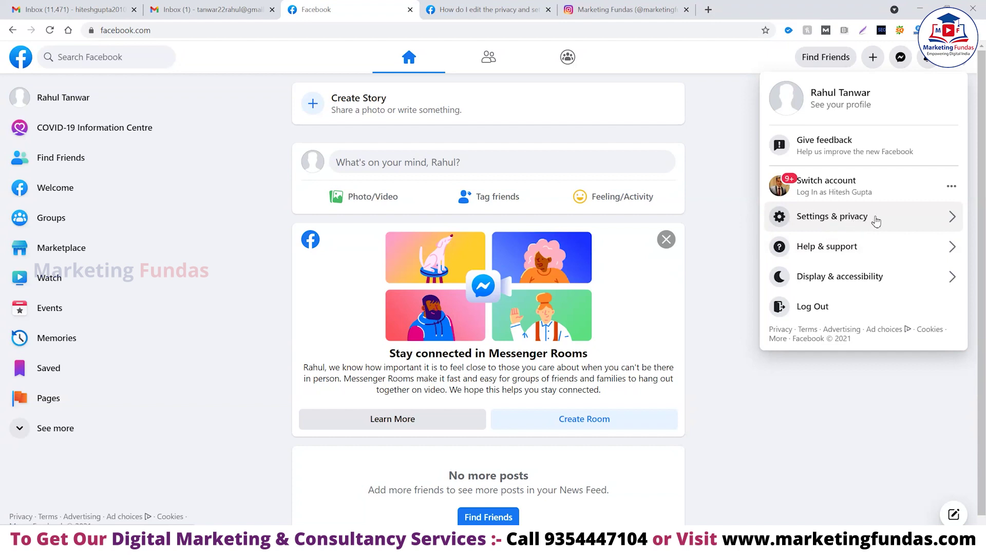
{"action": "left_click", "coordinate": [835, 219]}
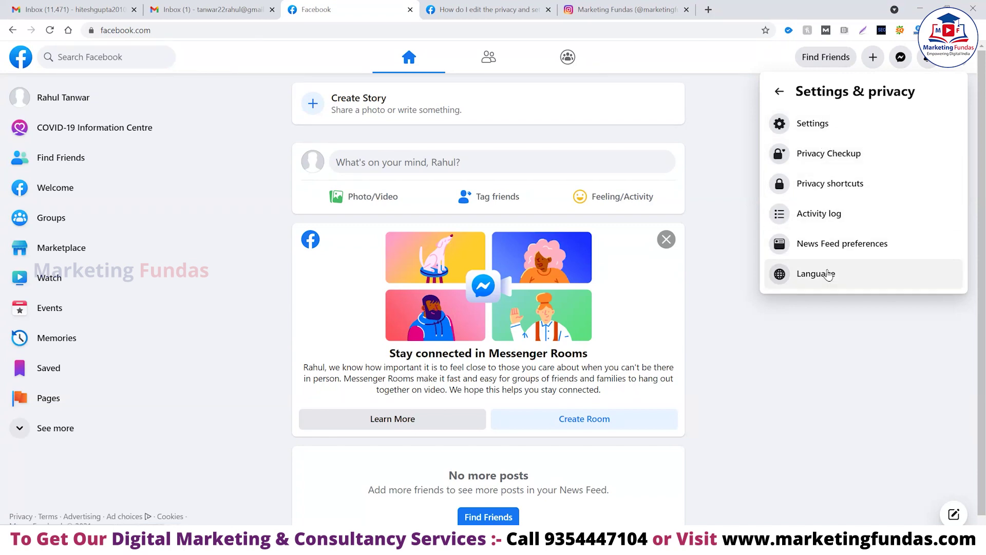
{"action": "left_click", "coordinate": [813, 124]}
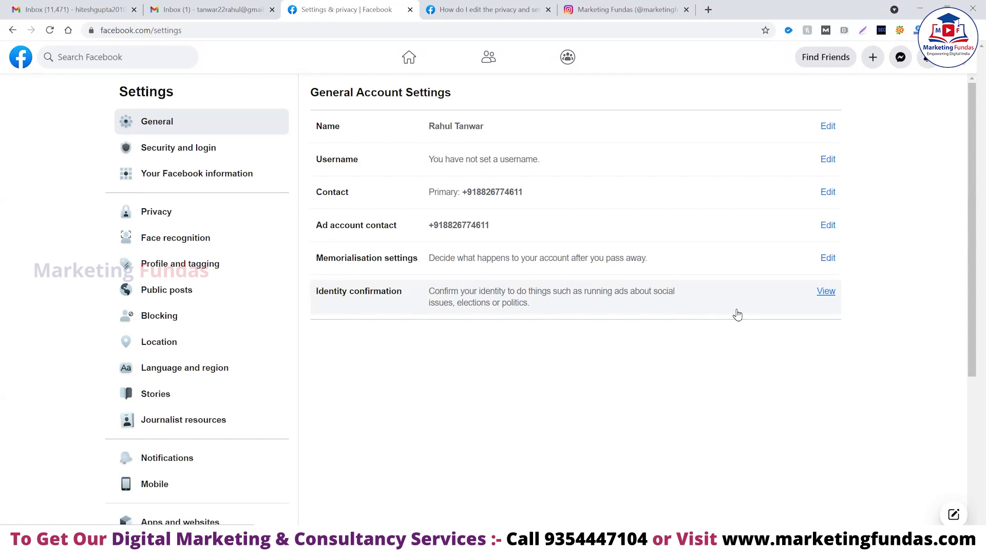
View the identity confirmation page, re-entering the account password, and show the options for starting identity confirmation.
{"action": "left_click", "coordinate": [825, 291]}
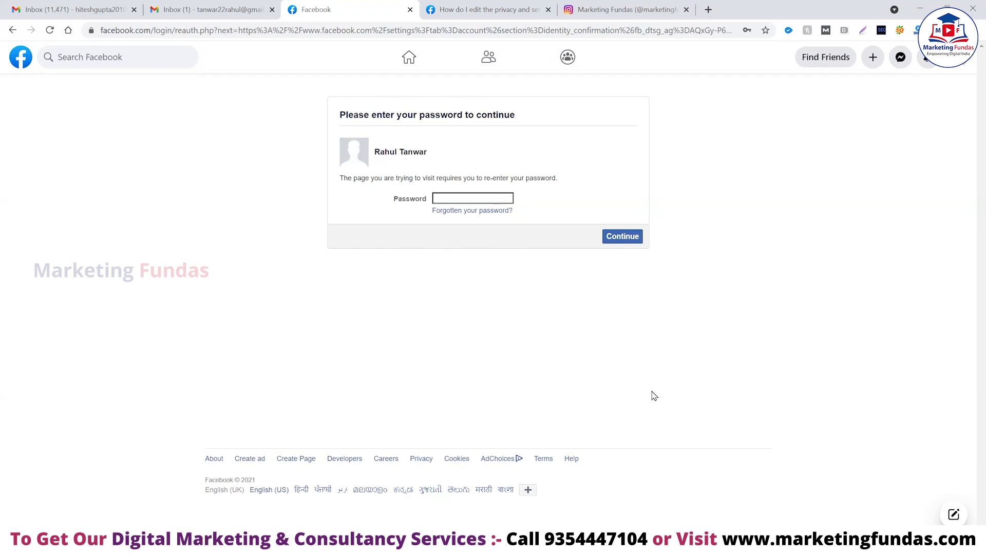
{"action": "type", "text": "*******"}
{"action": "left_click", "coordinate": [619, 242]}
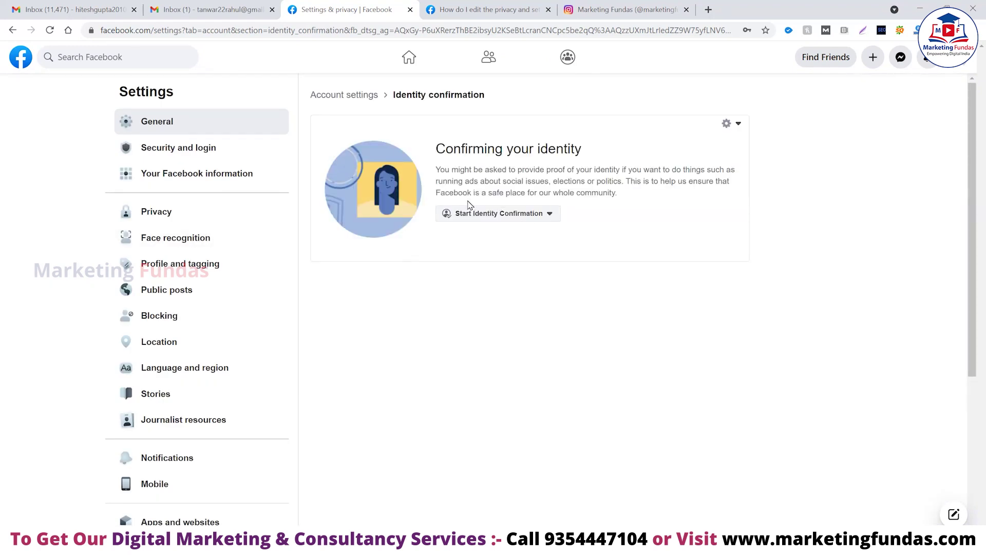
{"action": "left_click", "coordinate": [551, 215]}
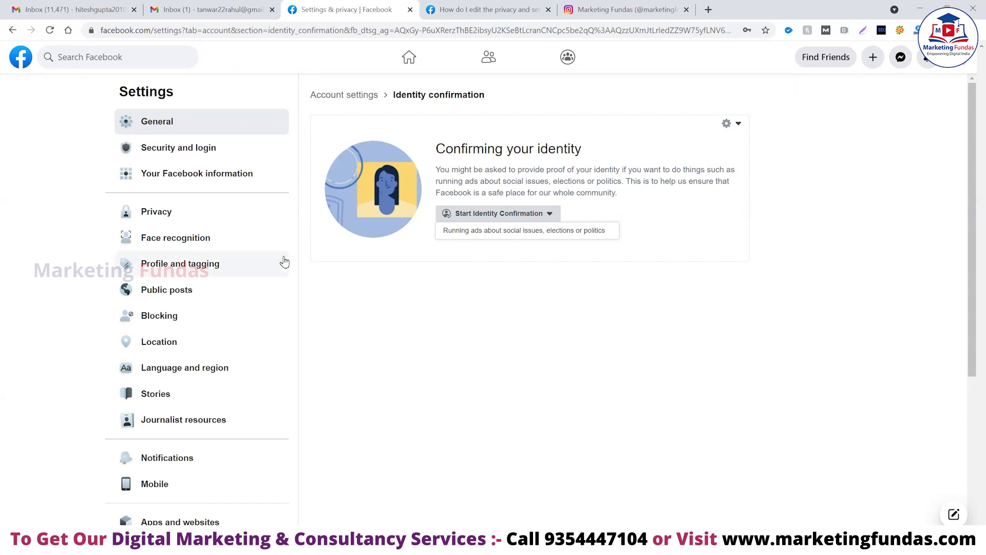
Return to the general account settings, open Security and login, and view the recommended check of important security settings.
{"action": "left_click", "coordinate": [168, 131]}
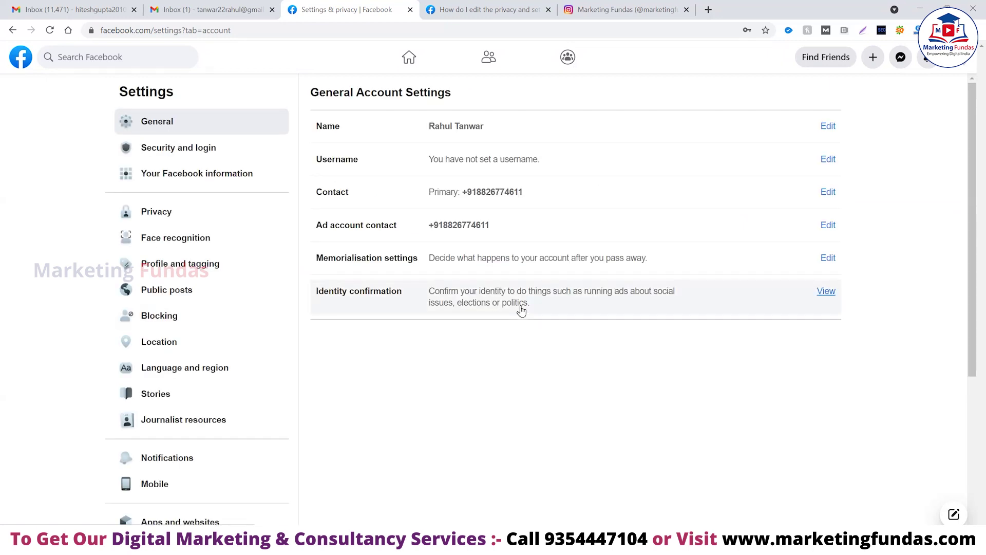
{"action": "left_click", "coordinate": [201, 153]}
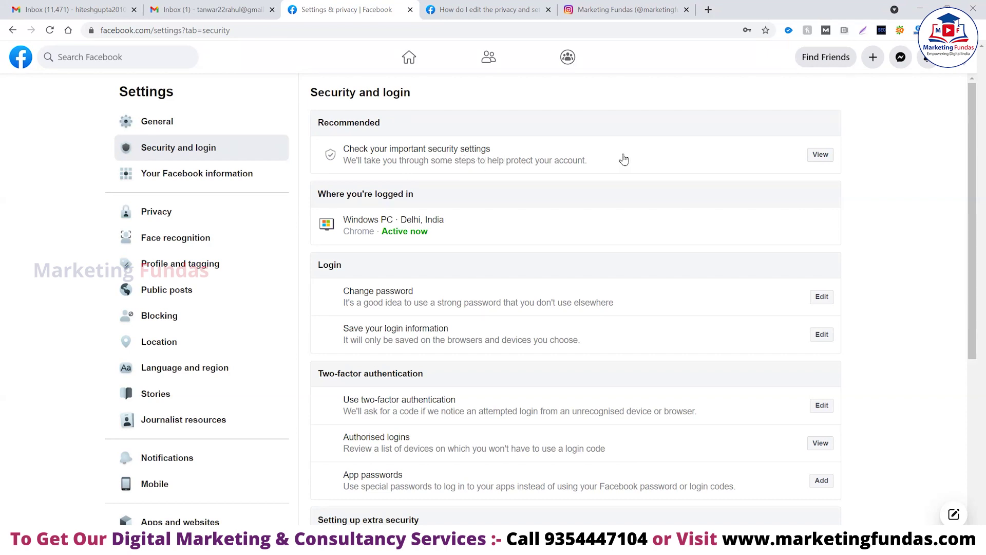
{"action": "left_click", "coordinate": [820, 160]}
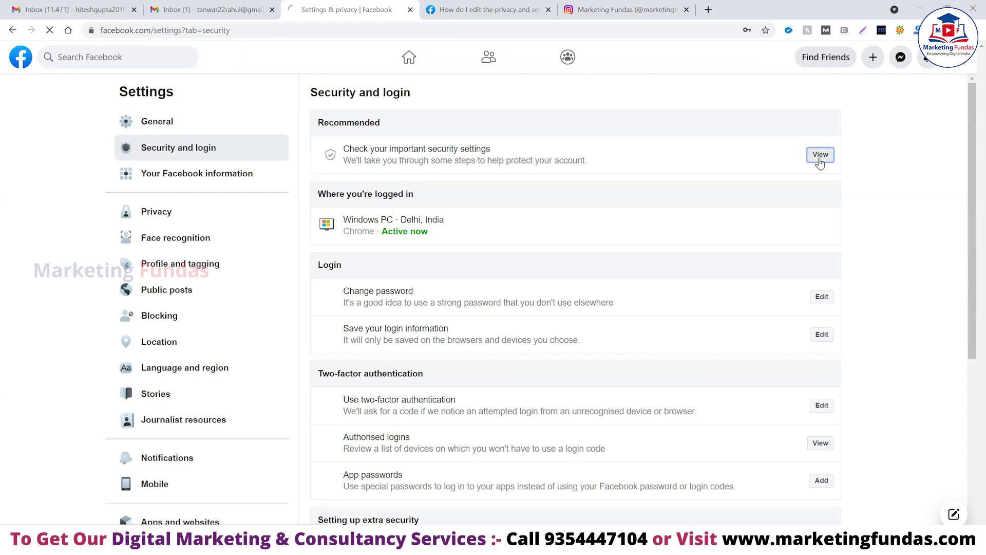
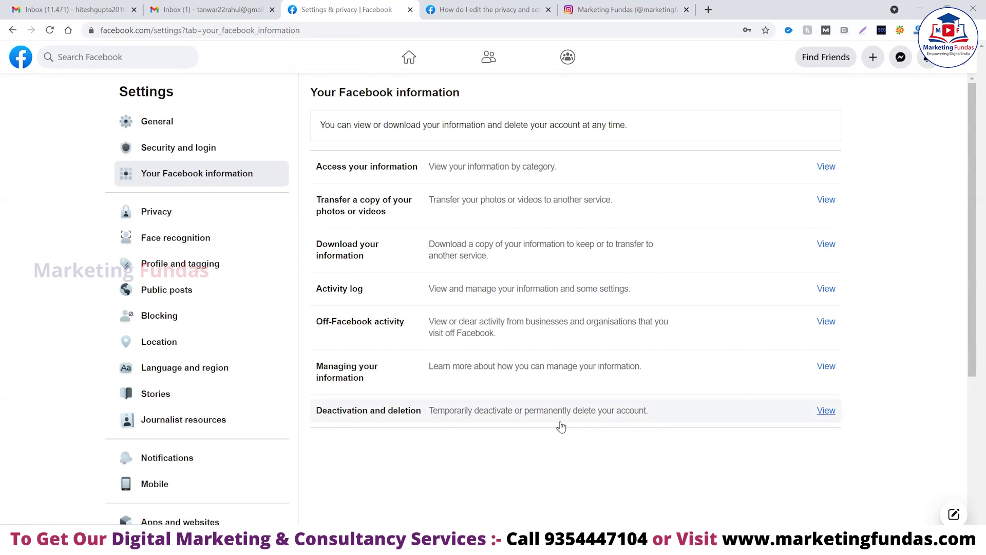
In the Privacy settings, choose Friends as the audience for future posts and look over the remaining privacy options.
{"action": "left_click", "coordinate": [161, 214]}
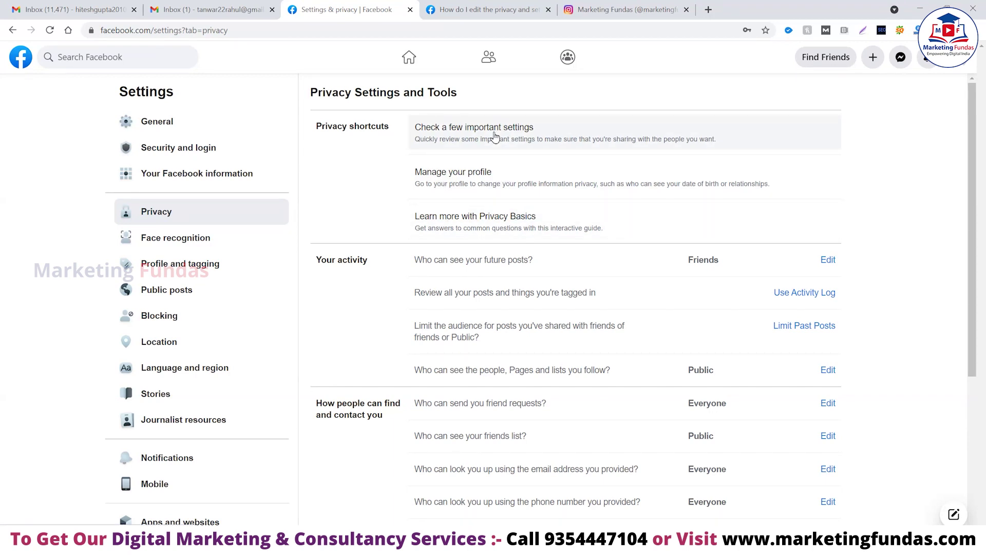
{"action": "scroll", "coordinate": [339, 217], "scroll_direction": "down", "scroll_amount": 1}
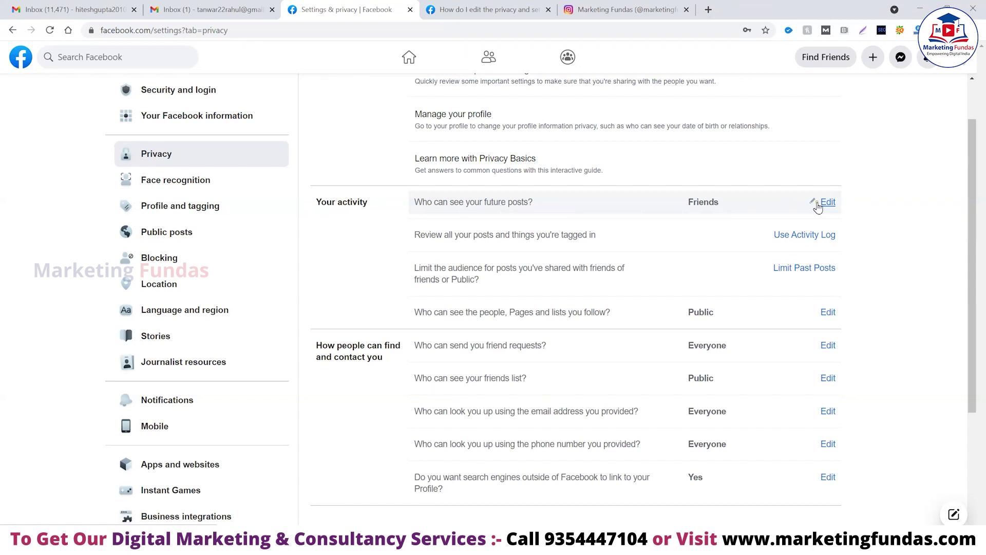
{"action": "left_click", "coordinate": [818, 205]}
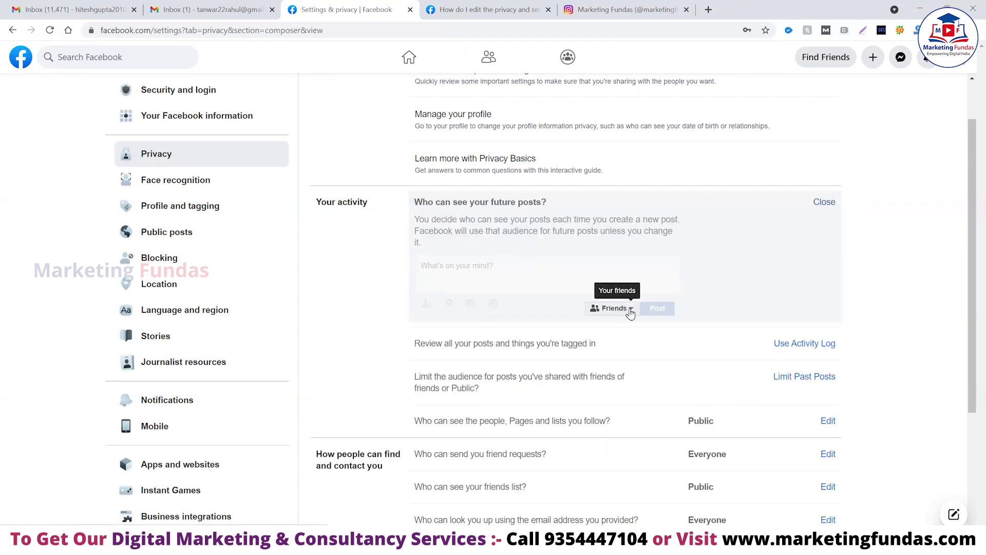
{"action": "left_click", "coordinate": [631, 311]}
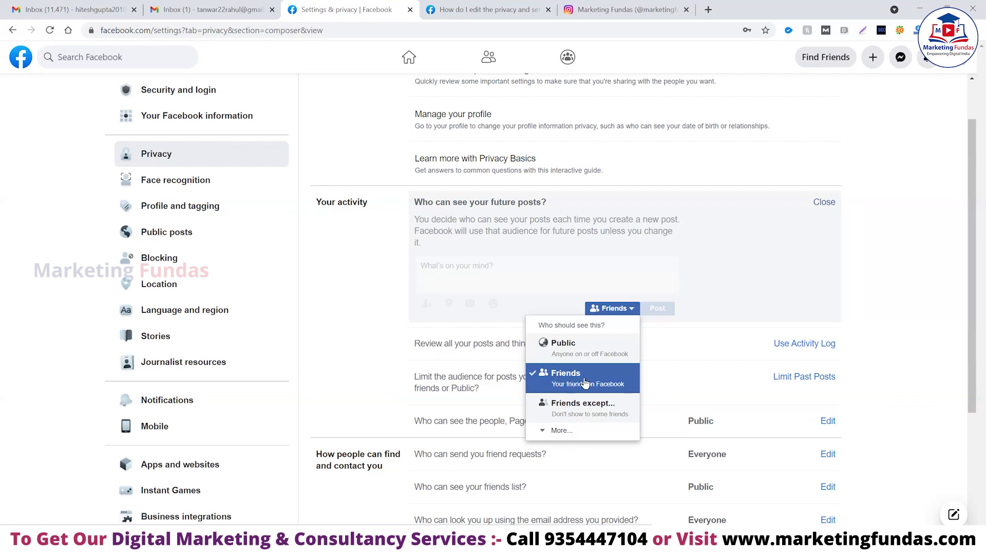
{"action": "left_click", "coordinate": [585, 382]}
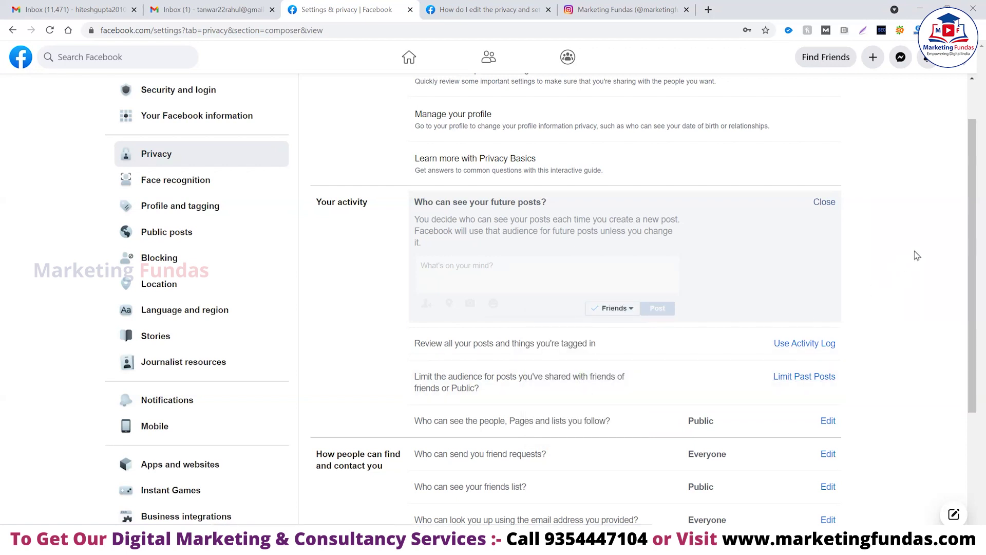
{"action": "scroll", "coordinate": [397, 293], "scroll_direction": "down", "scroll_amount": 3}
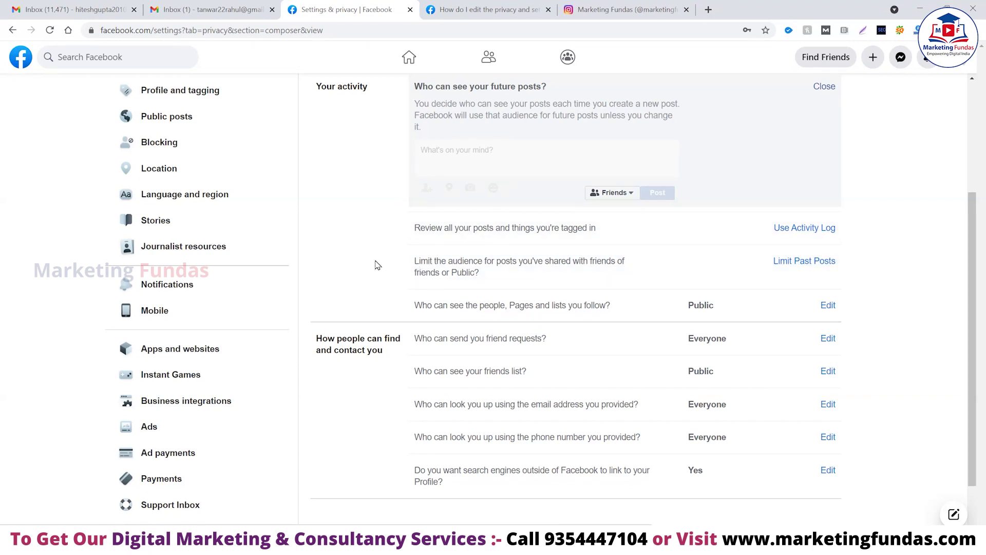
{"action": "scroll", "coordinate": [375, 264], "scroll_direction": "down", "scroll_amount": 1}
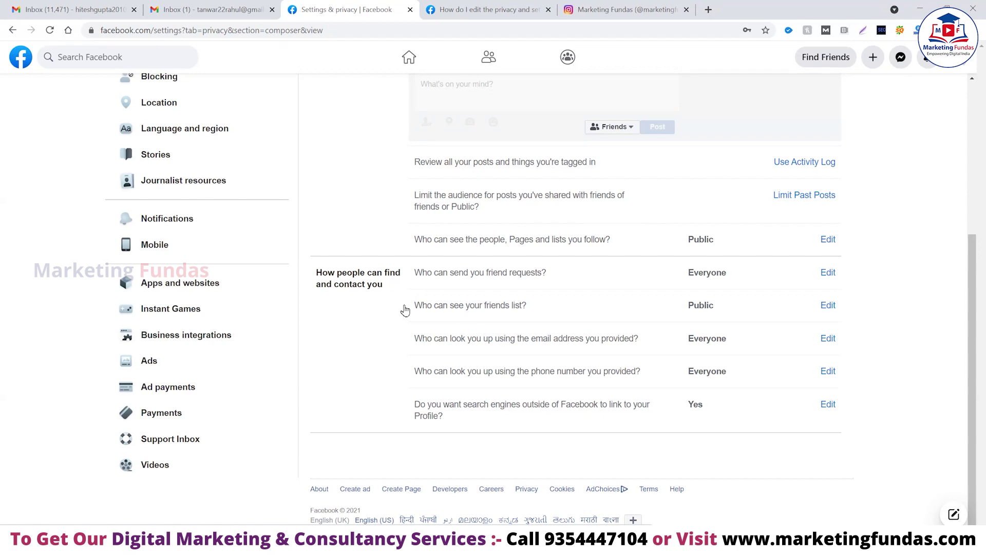
{"action": "scroll", "coordinate": [76, 294], "scroll_direction": "up", "scroll_amount": 5}
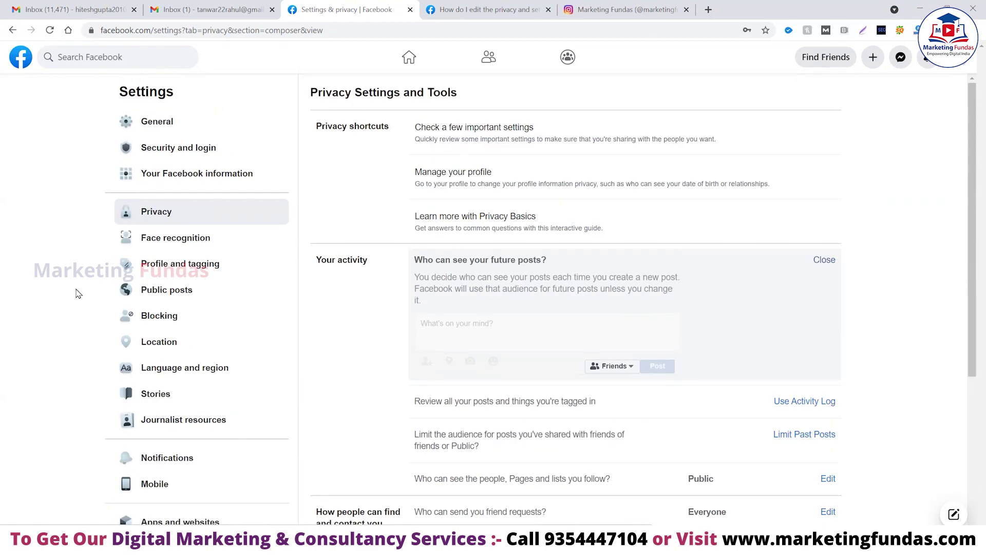
Open the Face recognition settings, read through the review notice and dismiss it without continuing.
{"action": "left_click", "coordinate": [211, 244]}
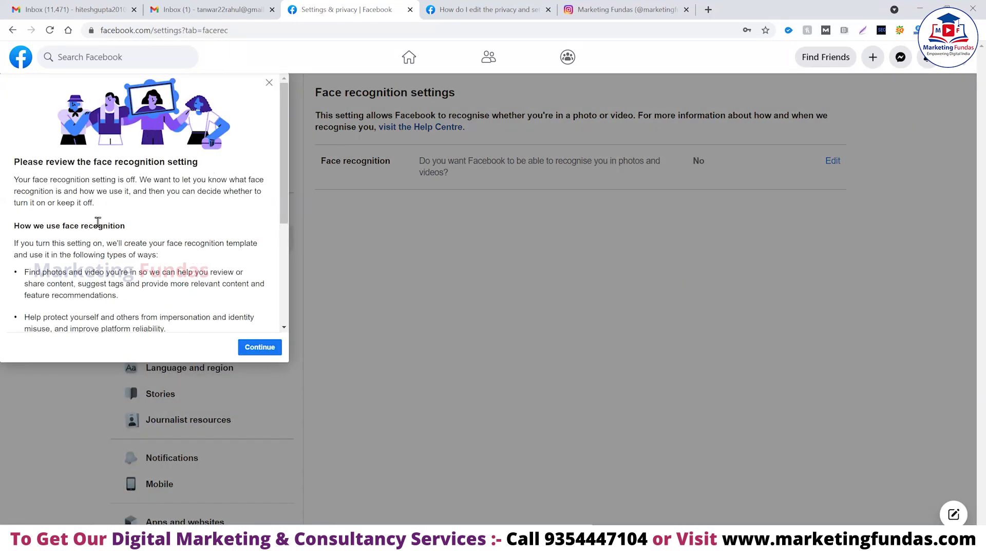
{"action": "scroll", "coordinate": [98, 221], "scroll_direction": "down", "scroll_amount": 4}
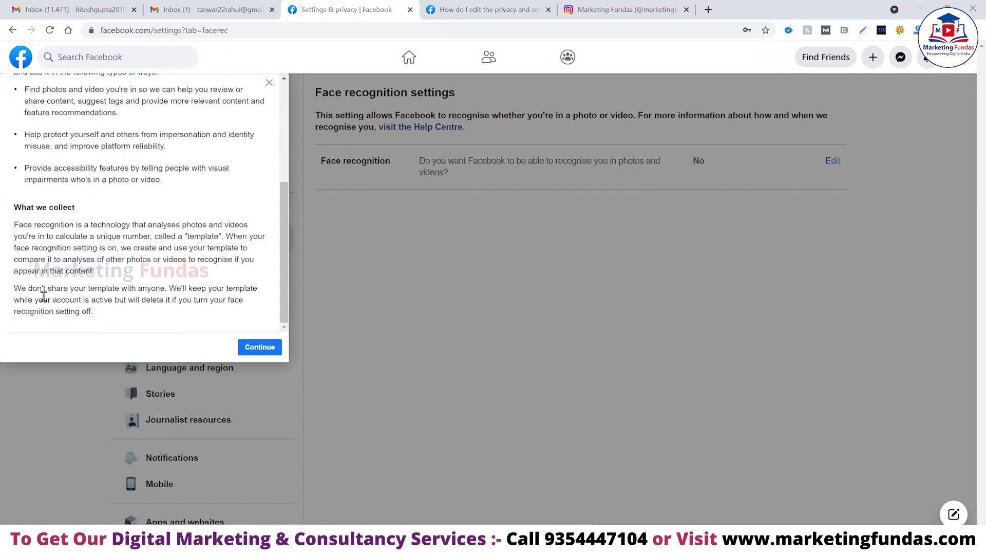
{"action": "scroll", "coordinate": [44, 295], "scroll_direction": "up", "scroll_amount": 4}
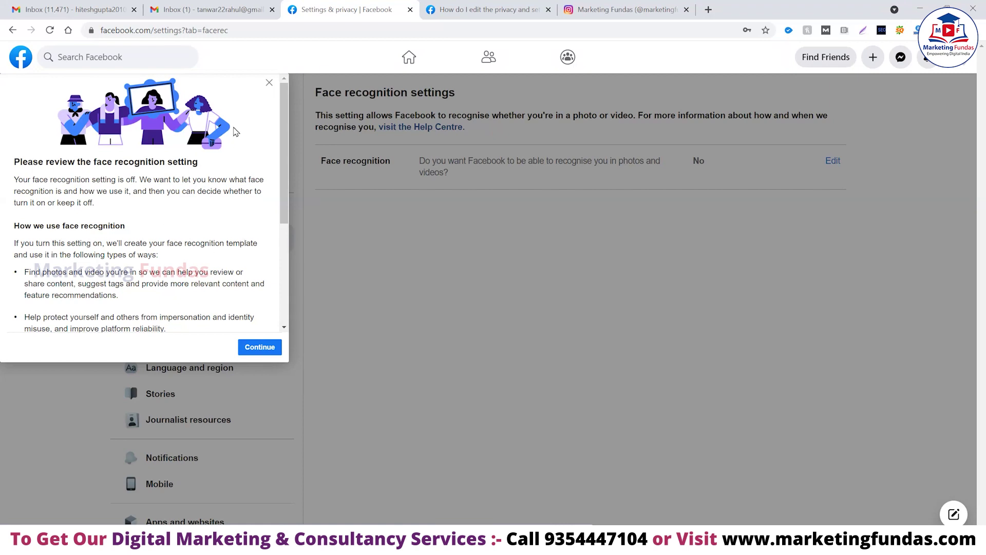
{"action": "left_click", "coordinate": [269, 84]}
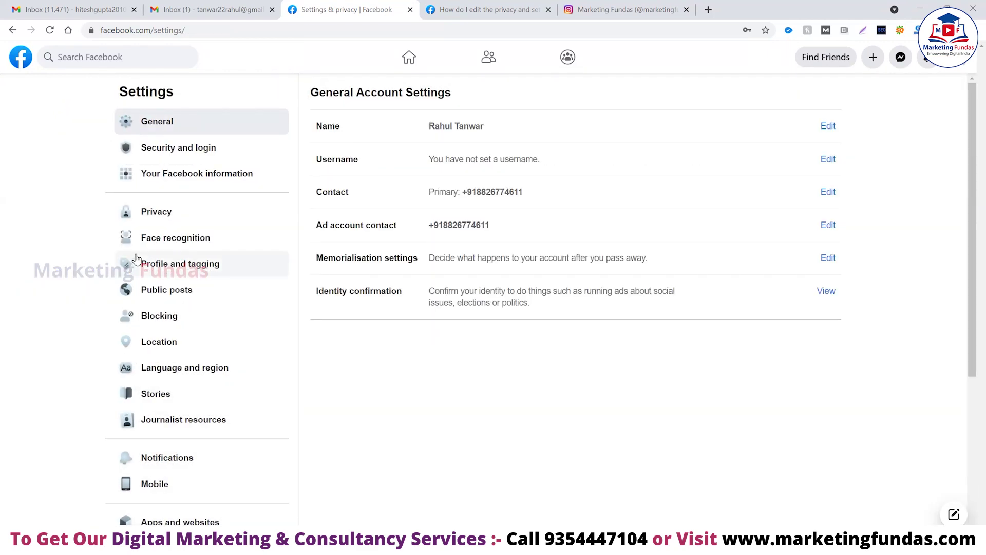
Examine the Profile and tagging settings for viewing and sharing, tagging, and reviewing.
{"action": "left_click", "coordinate": [189, 264]}
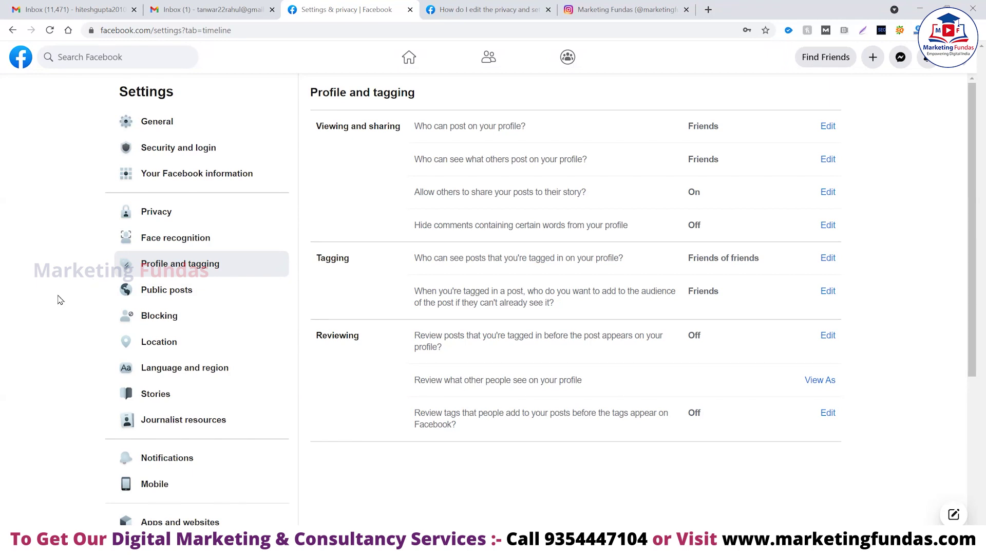
{"action": "scroll", "coordinate": [195, 231], "scroll_direction": "down", "scroll_amount": 1}
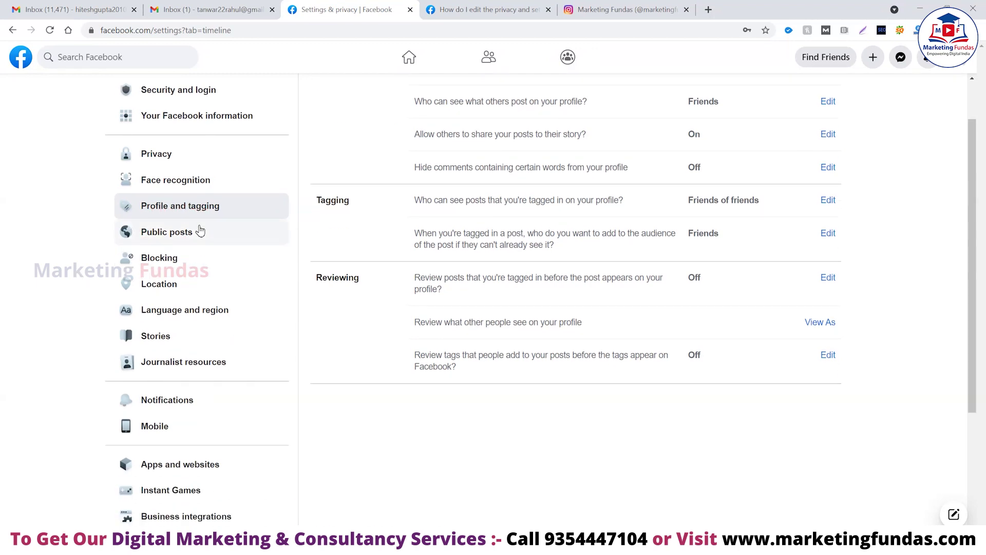
{"action": "scroll", "coordinate": [183, 251], "scroll_direction": "up", "scroll_amount": 1}
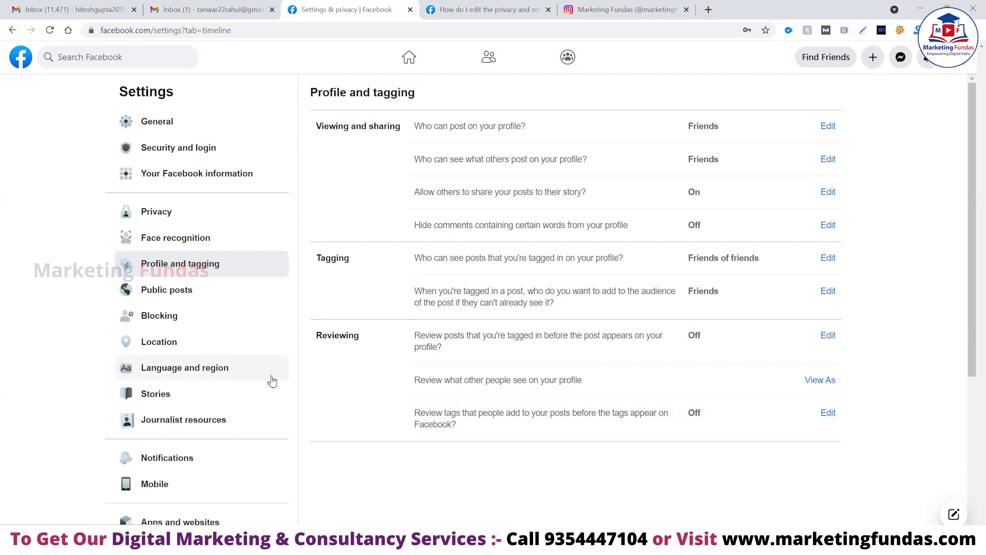
In the Public posts settings, check the audience choices for who can follow the account and who can comment on public posts.
{"action": "left_click", "coordinate": [169, 289]}
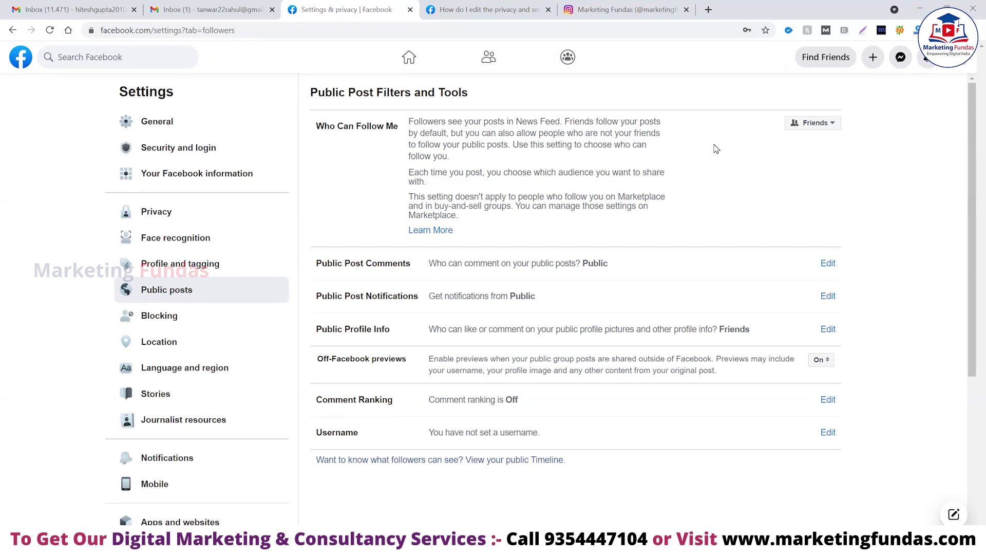
{"action": "left_click", "coordinate": [824, 127]}
{"action": "left_click", "coordinate": [900, 196]}
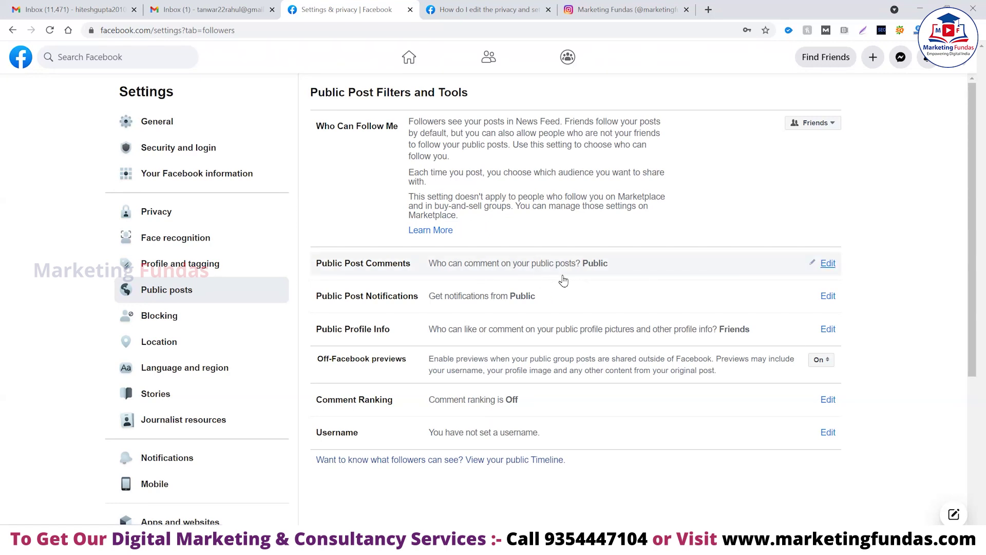
{"action": "left_click", "coordinate": [826, 263]}
{"action": "left_click", "coordinate": [440, 350]}
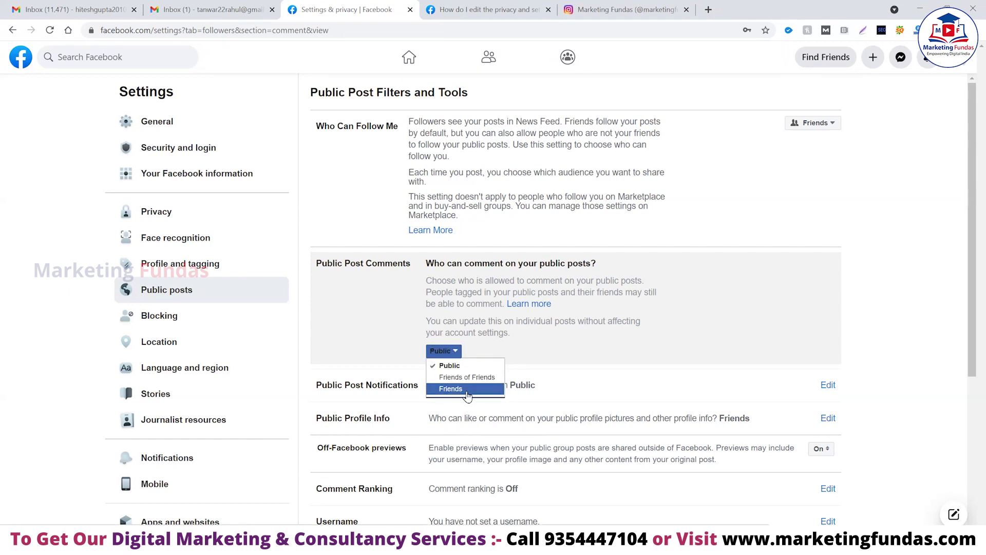
{"action": "left_click", "coordinate": [884, 227]}
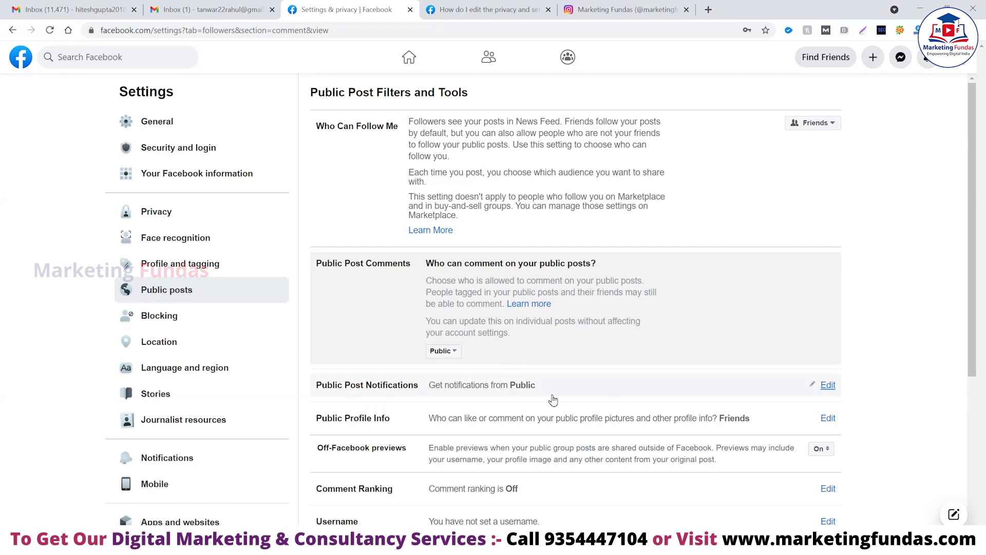
Look over the remaining public post settings and open the Blocking settings.
{"action": "scroll", "coordinate": [544, 390], "scroll_direction": "down", "scroll_amount": 5}
{"action": "scroll", "coordinate": [339, 205], "scroll_direction": "up", "scroll_amount": 1}
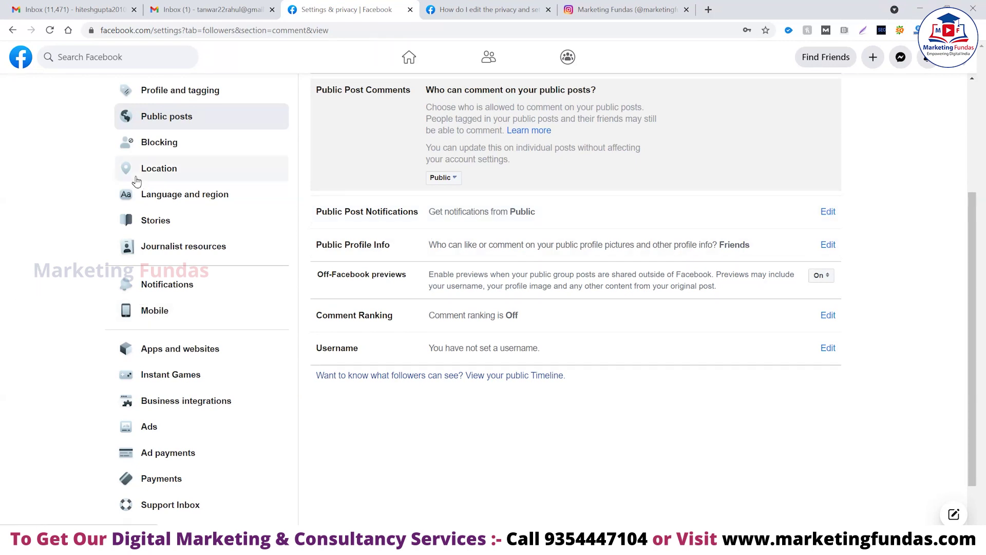
{"action": "left_click", "coordinate": [164, 148]}
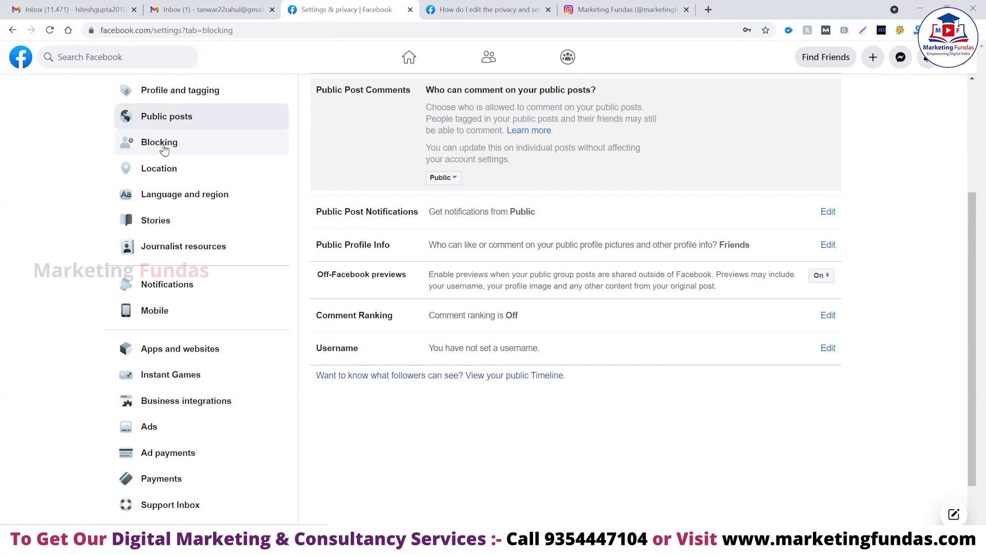